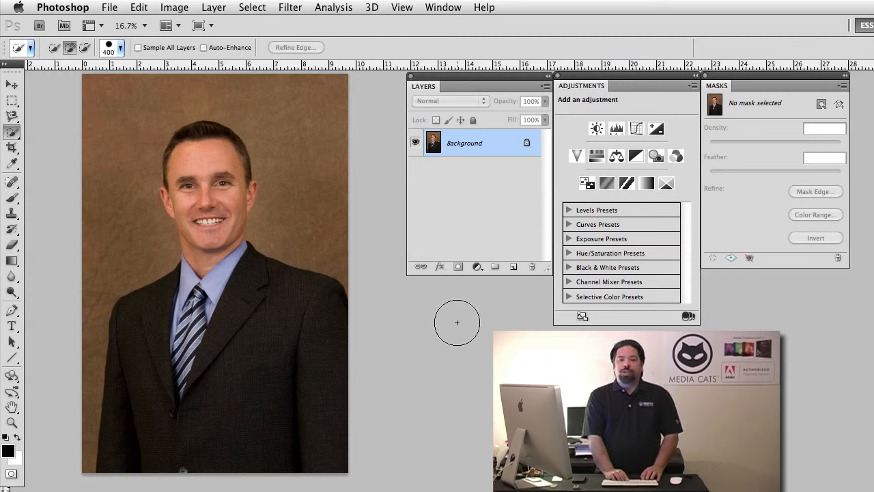
- Select the man's head and suit with the Quick Selection tool, leaving out the brown backdrop
key("ctrl+u")
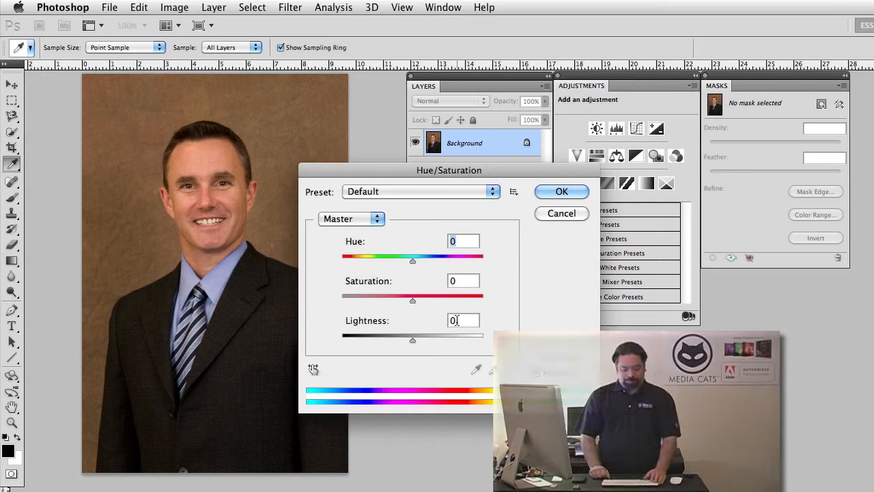
key("Escape")
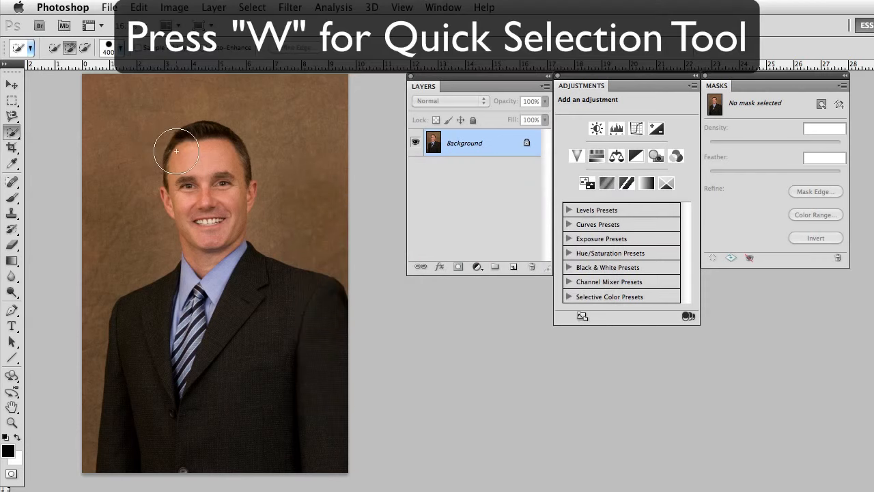
mouse_move(205, 146)
left_mouse_down()
mouse_move(221, 280)
mouse_move(240, 316)
mouse_move(290, 380)
left_mouse_up()
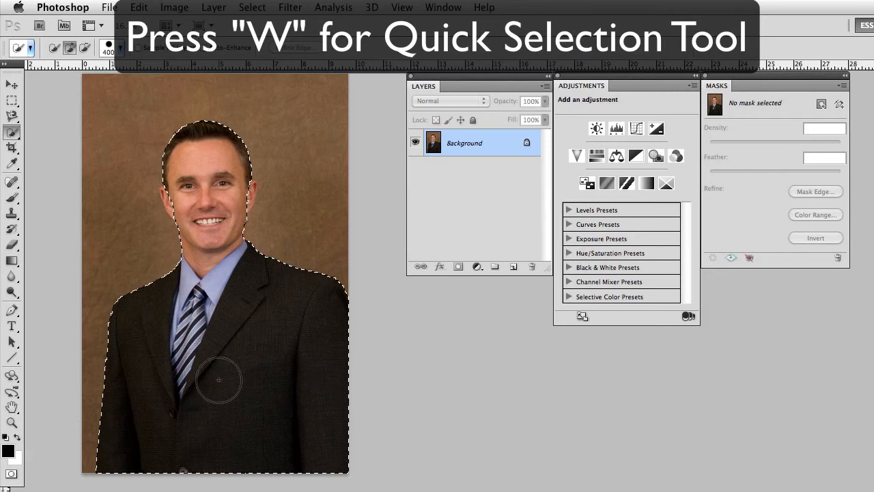
- Reduce the Quick Selection brush size to 50 and add both of the man's ears to the selection
key("bracketleft")
key("bracketleft")
key("bracketleft")
key("bracketleft")
key("bracketleft")
key("bracketleft")
key("bracketleft")
key("bracketleft")
key("bracketleft")
key("bracketleft")
key("bracketleft")
key("bracketleft")
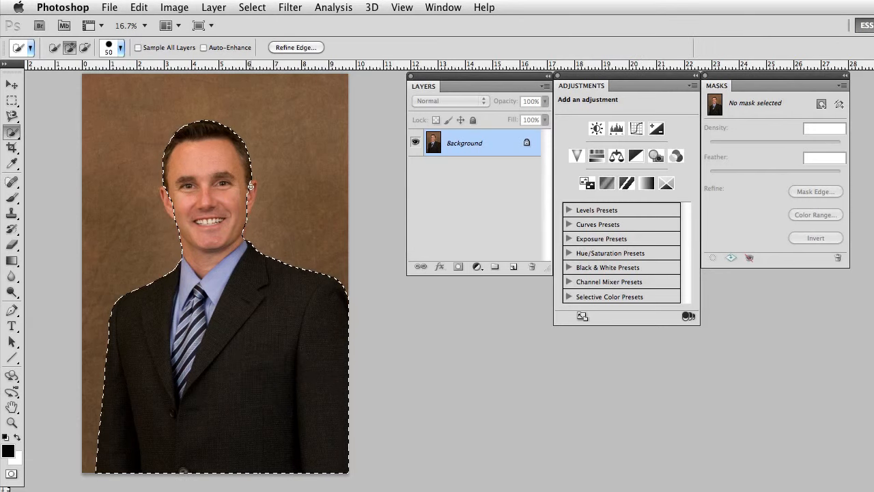
left_click_drag(251, 186, 246, 205)
left_click_drag(164, 193, 171, 204)
- Add a Hue/Saturation adjustment layer masked by the current selection
left_click(478, 267)
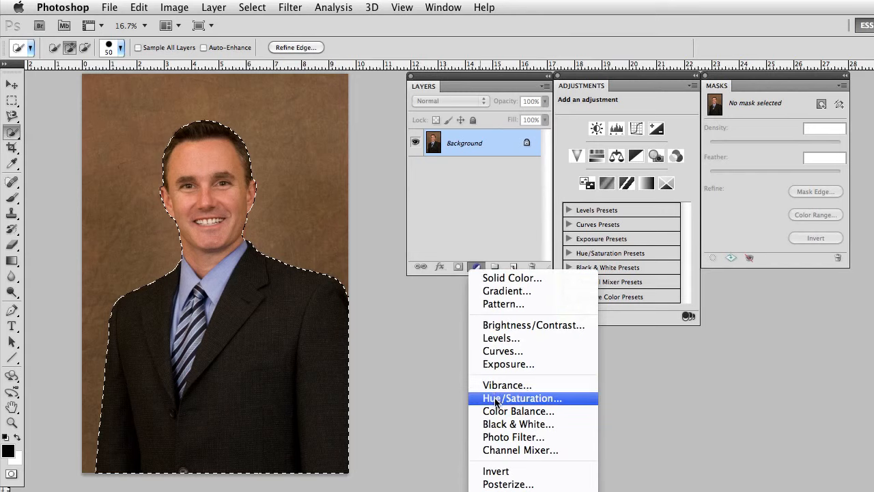
left_click(566, 122)
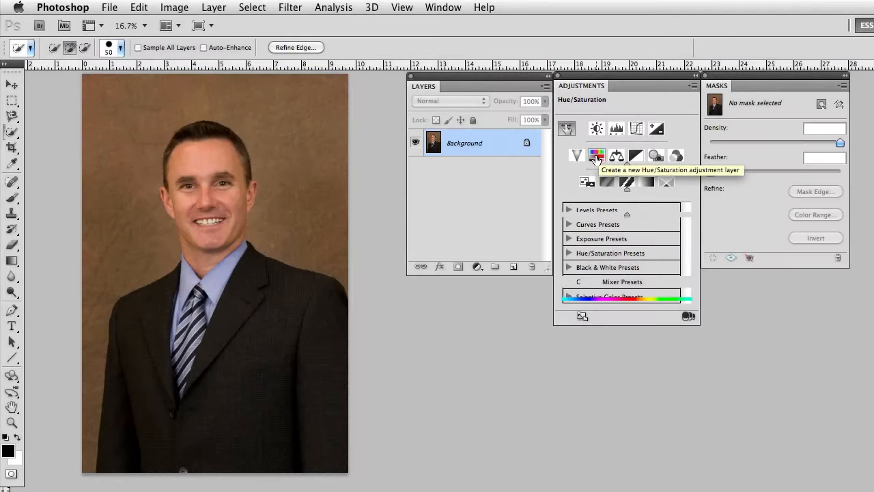
left_click(596, 157)
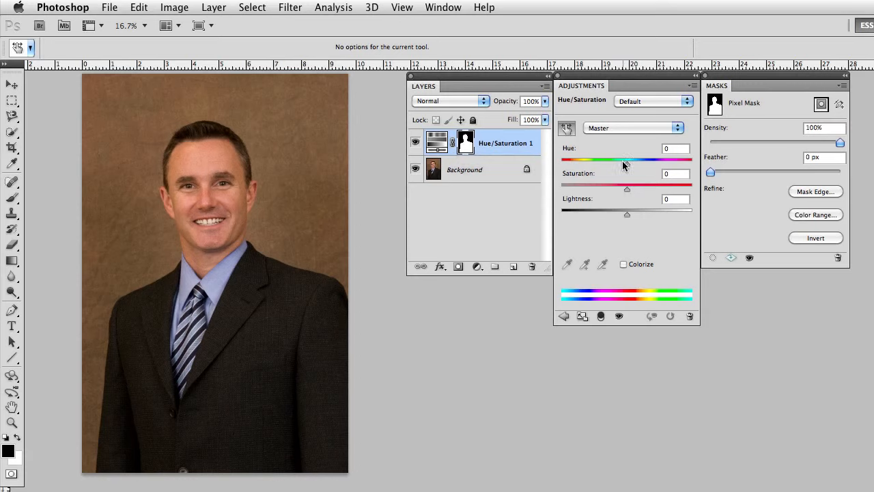
- Invert the adjustment layer's mask to target the backdrop and set Hue to -149, Saturation to -27 and Lightness to -15
left_click_drag(626, 164, 569, 166)
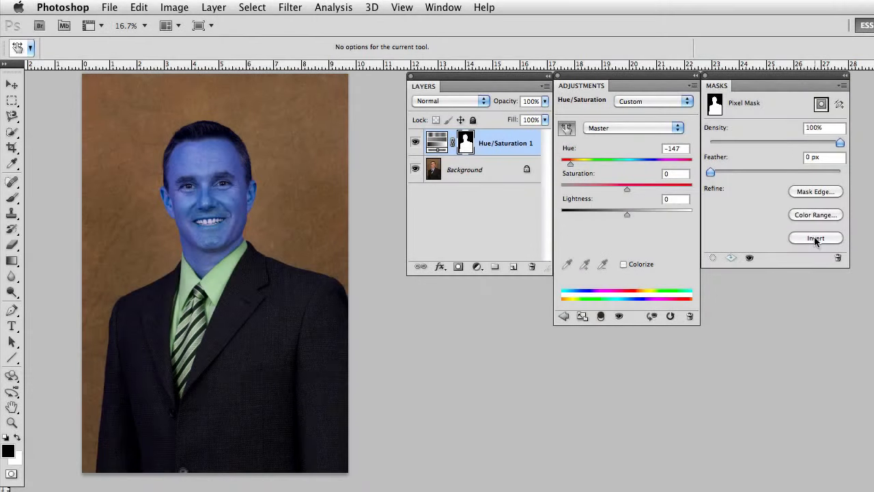
left_click(814, 239)
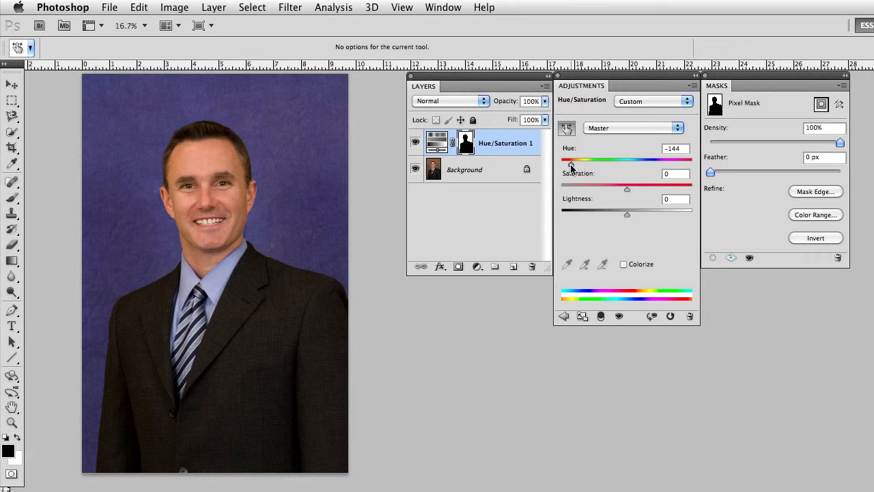
mouse_move(571, 167)
left_mouse_down()
mouse_move(582, 167)
mouse_move(571, 167)
left_mouse_up()
left_click_drag(628, 191, 608, 187)
left_click_drag(628, 218, 617, 218)
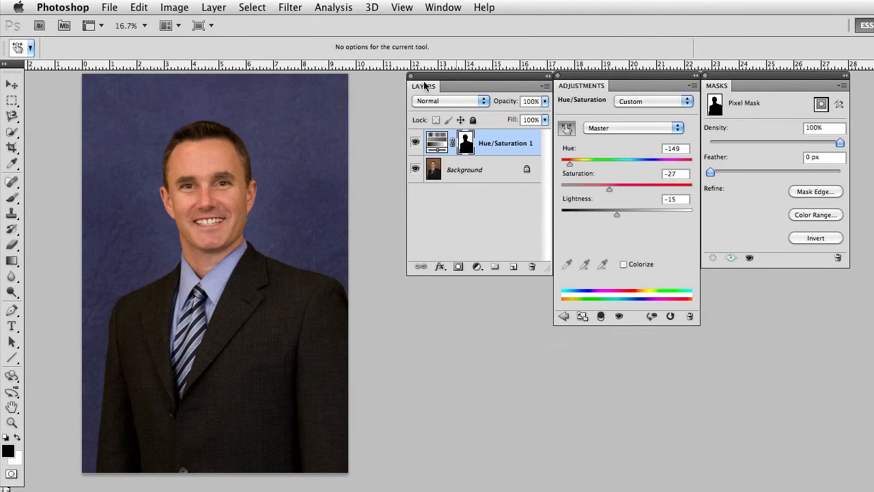
- Paint black on the layer mask with the 48 px Brush to remove the blue tint along the right-hand jawline and ear
left_click_drag(200, 159, 257, 158)
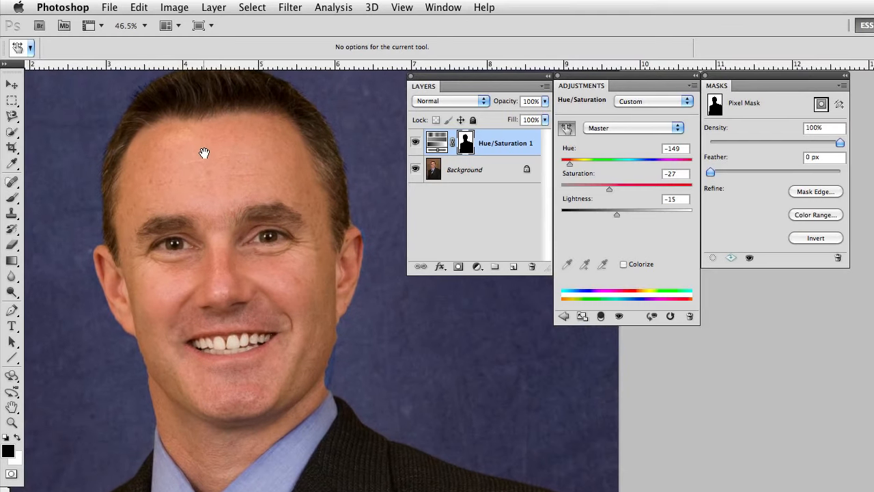
left_click_drag(203, 150, 204, 170)
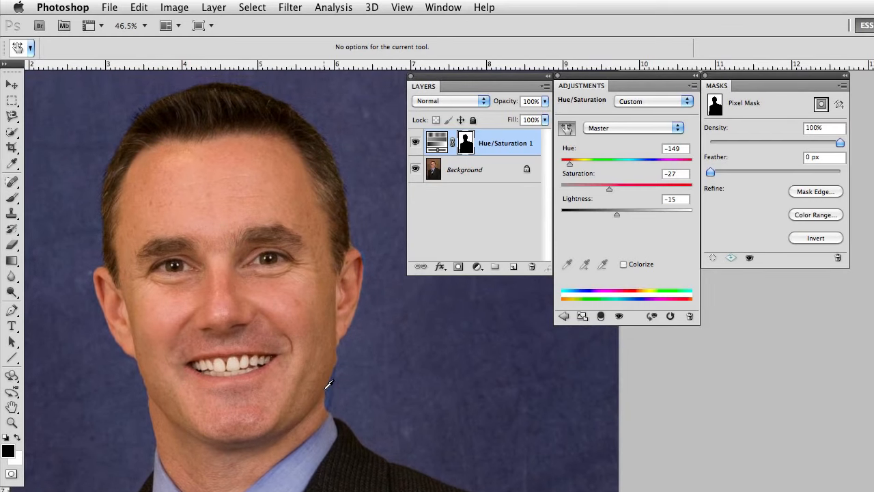
key("b")
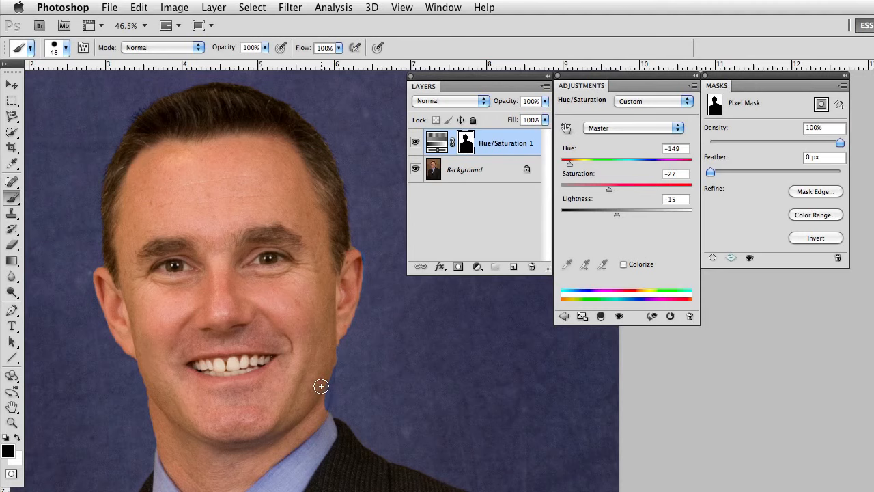
left_click_drag(327, 366, 320, 407)
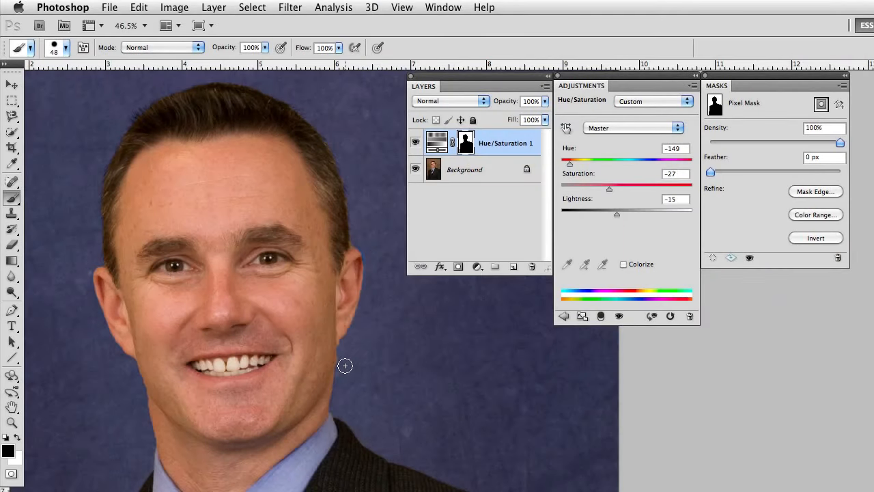
key("x")
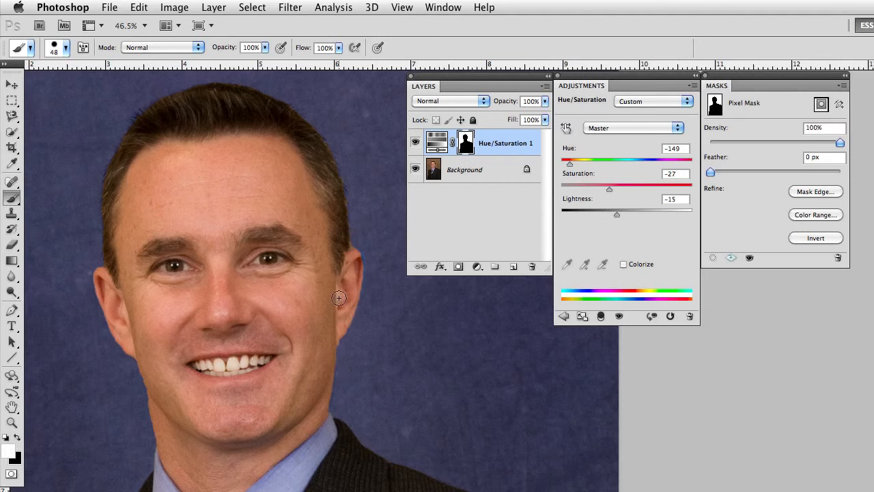
key("x")
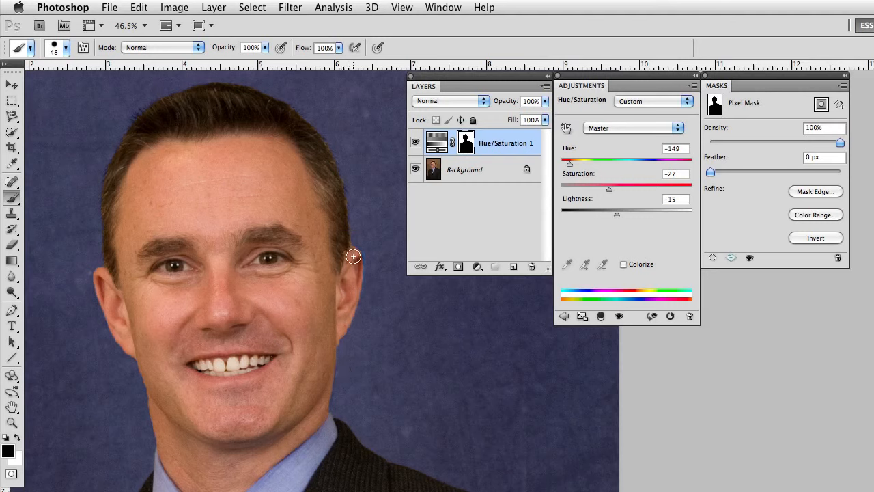
left_click_drag(353, 256, 338, 327)
- Refine the mask edge with Smooth at 80, Smart Radius enabled and a Radius of 4.6 px
left_click(817, 192)
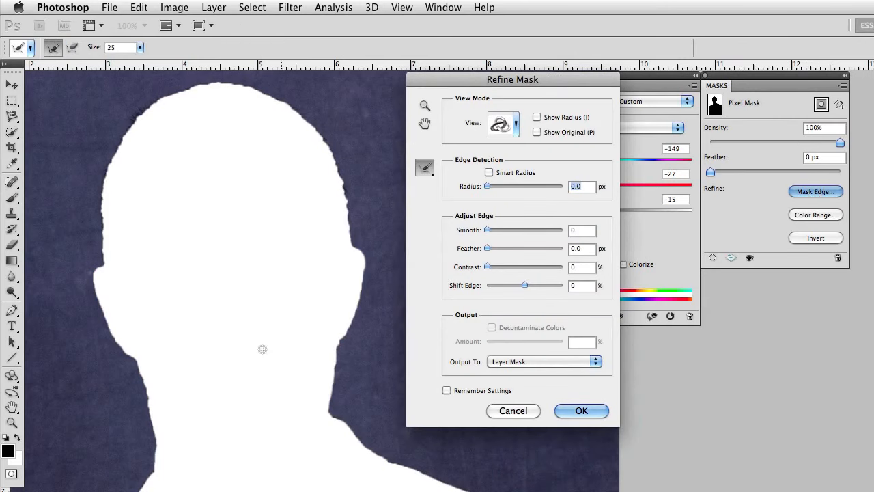
left_click_drag(487, 229, 548, 230)
left_click_drag(488, 187, 493, 186)
left_click(489, 172)
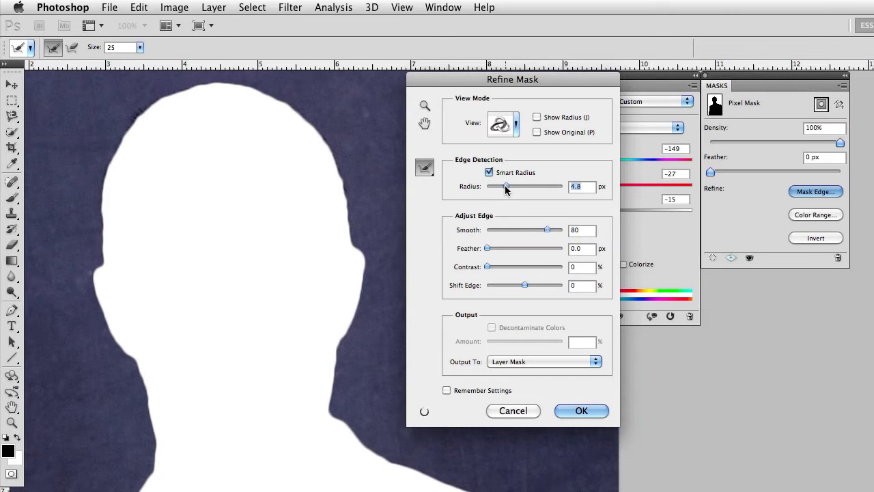
left_click_drag(505, 185, 505, 186)
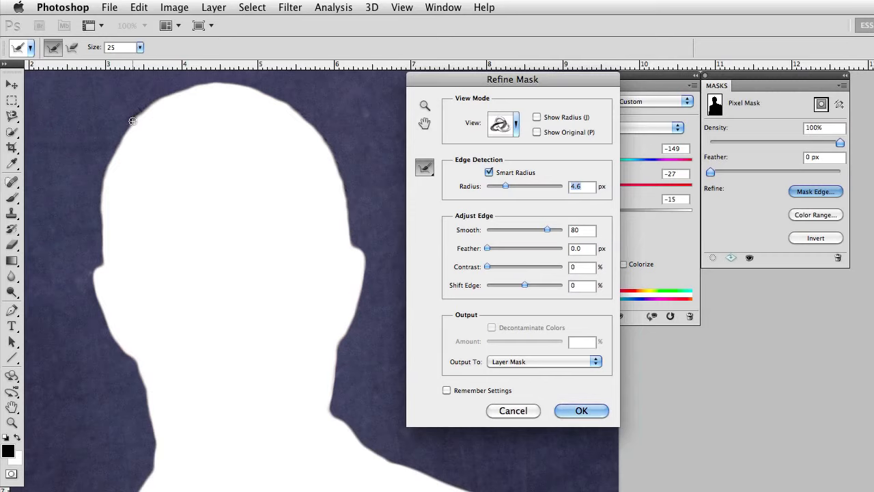
- Brush the refinement over the hair edge at the head's upper left and apply the mask refinement with Shift Edge at +22%
mouse_move(137, 114)
left_mouse_down()
mouse_move(131, 126)
mouse_move(143, 113)
mouse_move(146, 120)
left_mouse_up()
left_click_drag(525, 285, 533, 286)
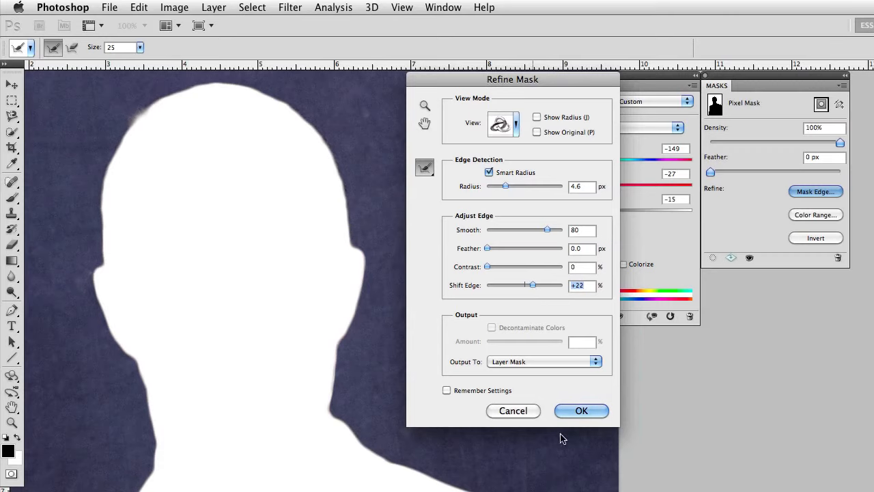
left_click(572, 411)
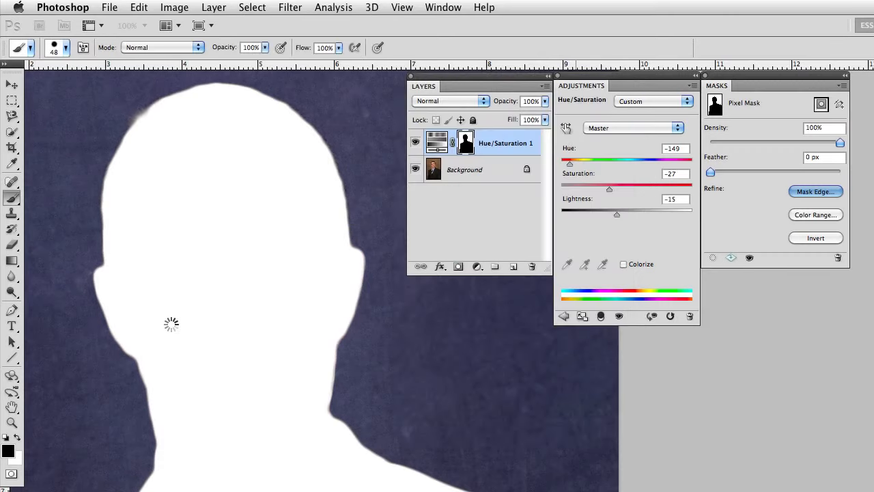